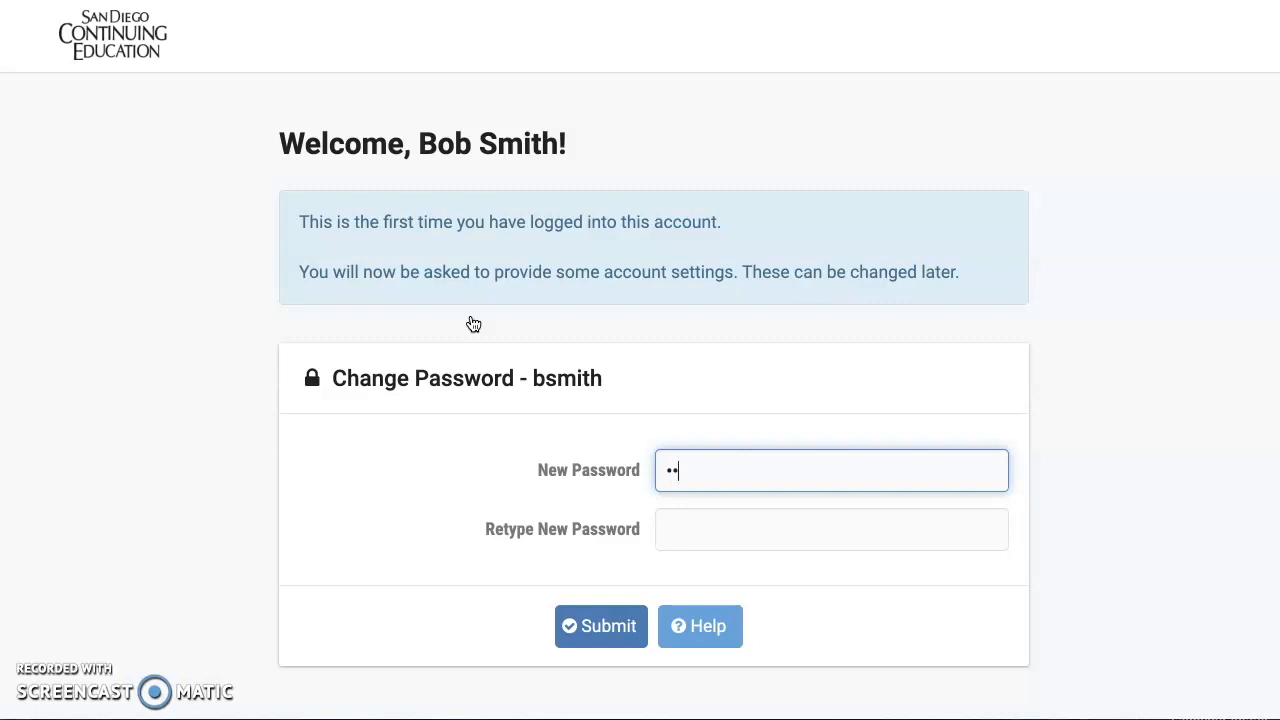
Step: Enter the new account password in both password fields and submit the password change
text(•••••••)
click(734, 542)
text(•••••)
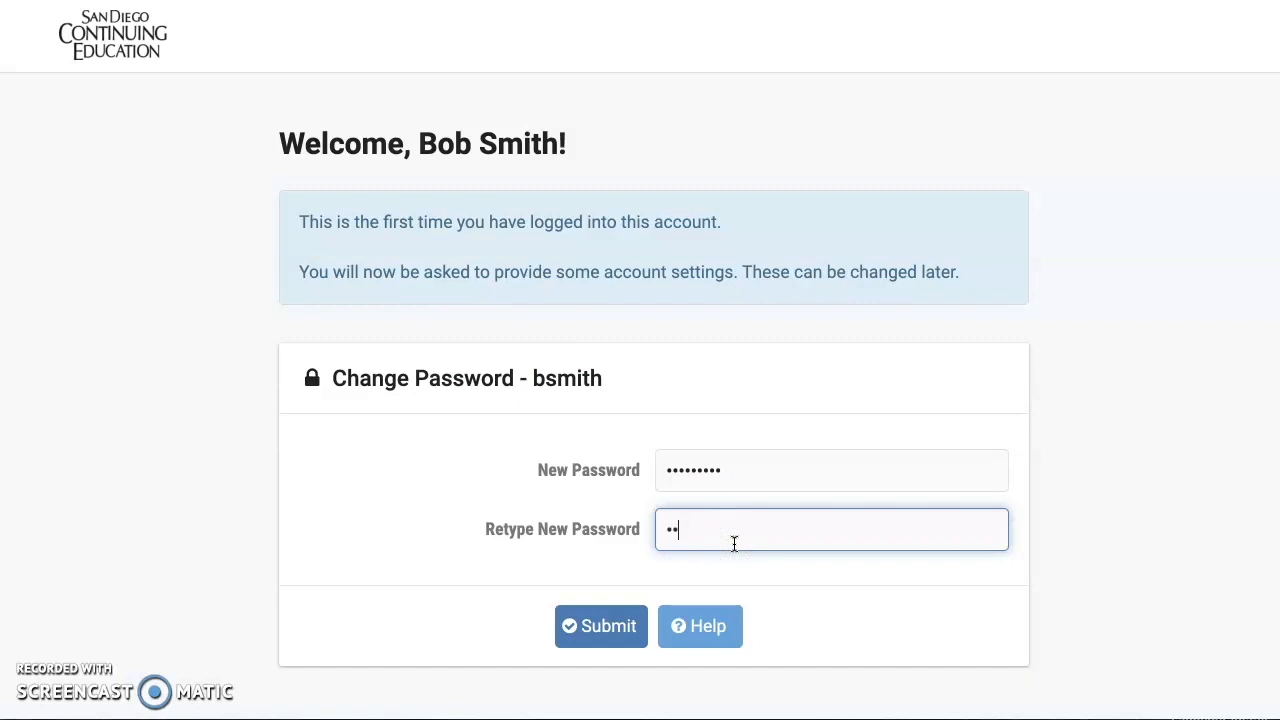
text(••••)
click(628, 642)
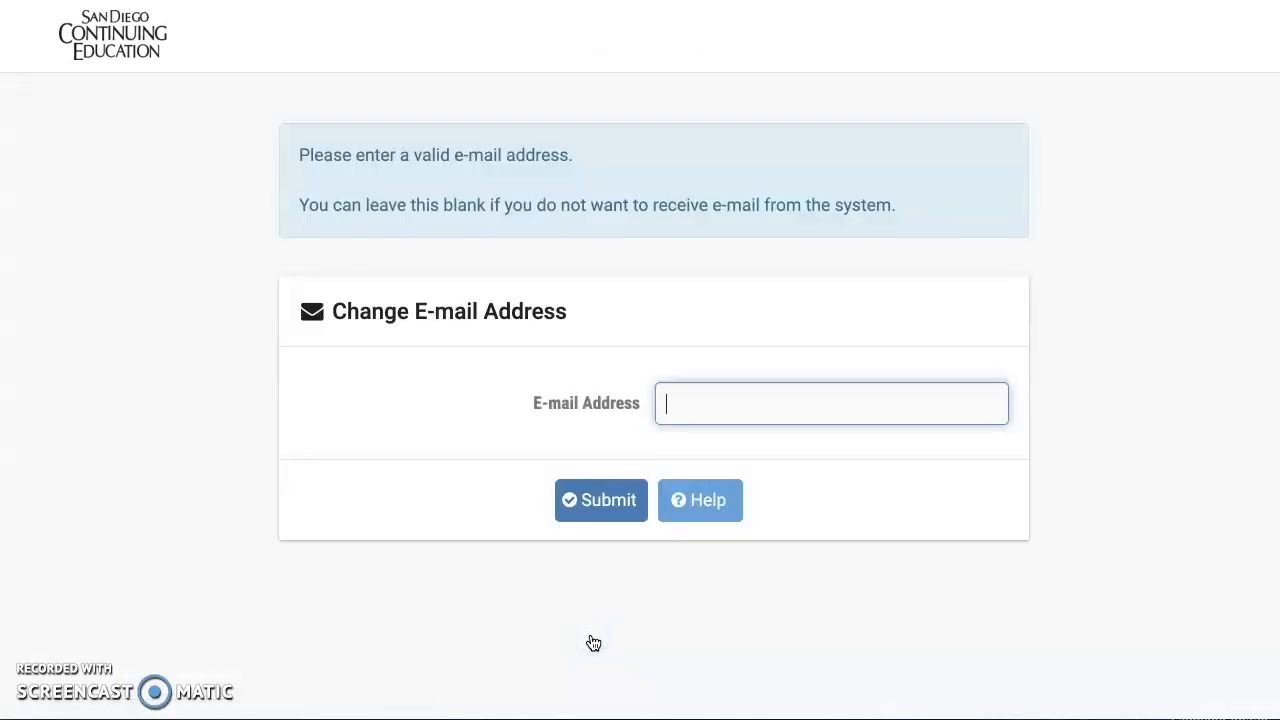
Step: Fill in the account's e-mail address and submit it
click(690, 414)
click(691, 408)
key(ctrl+v)
click(593, 512)
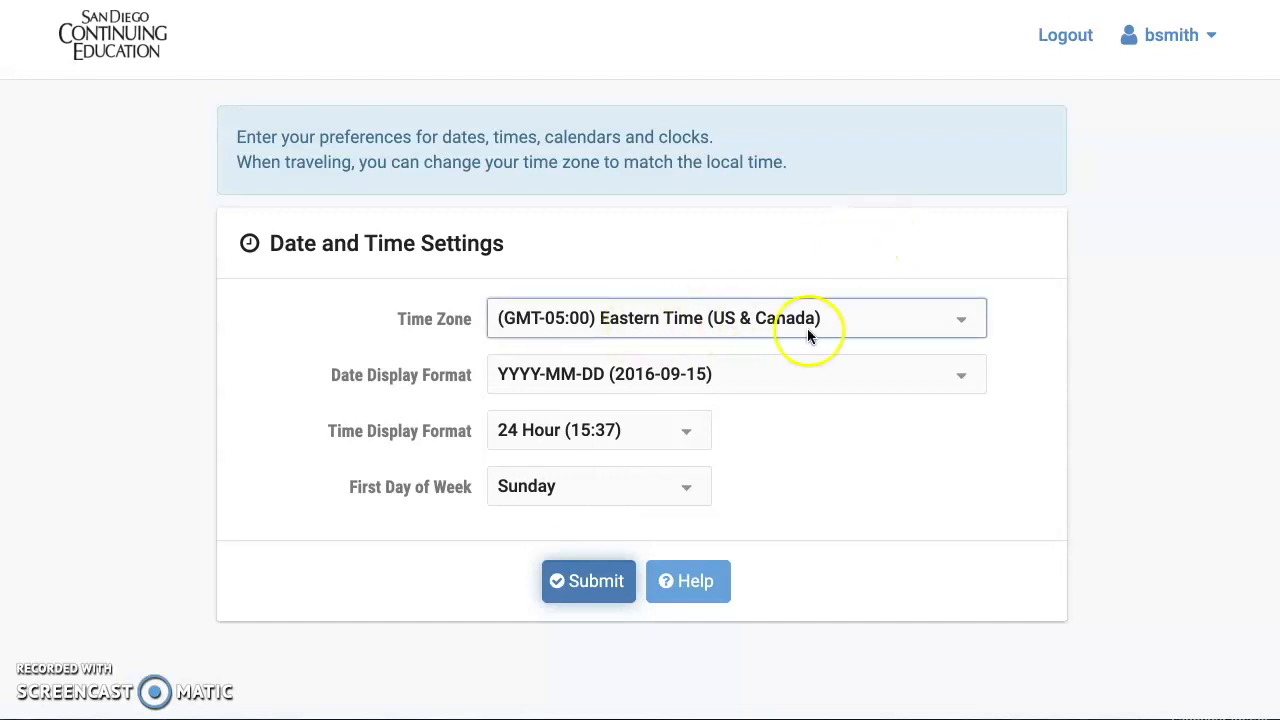
Step: Set the time zone to (GMT-08:00) Pacific Time (US & Canada)
click(963, 317)
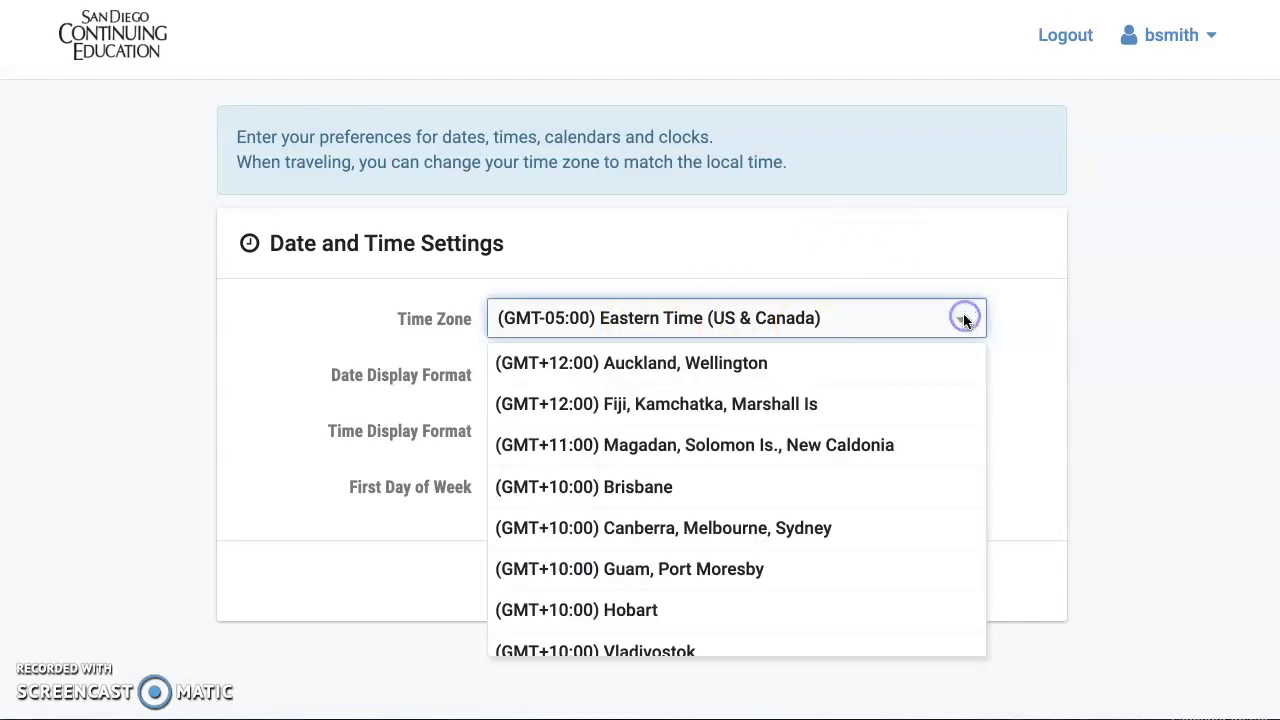
scroll(882, 487, down, 1)
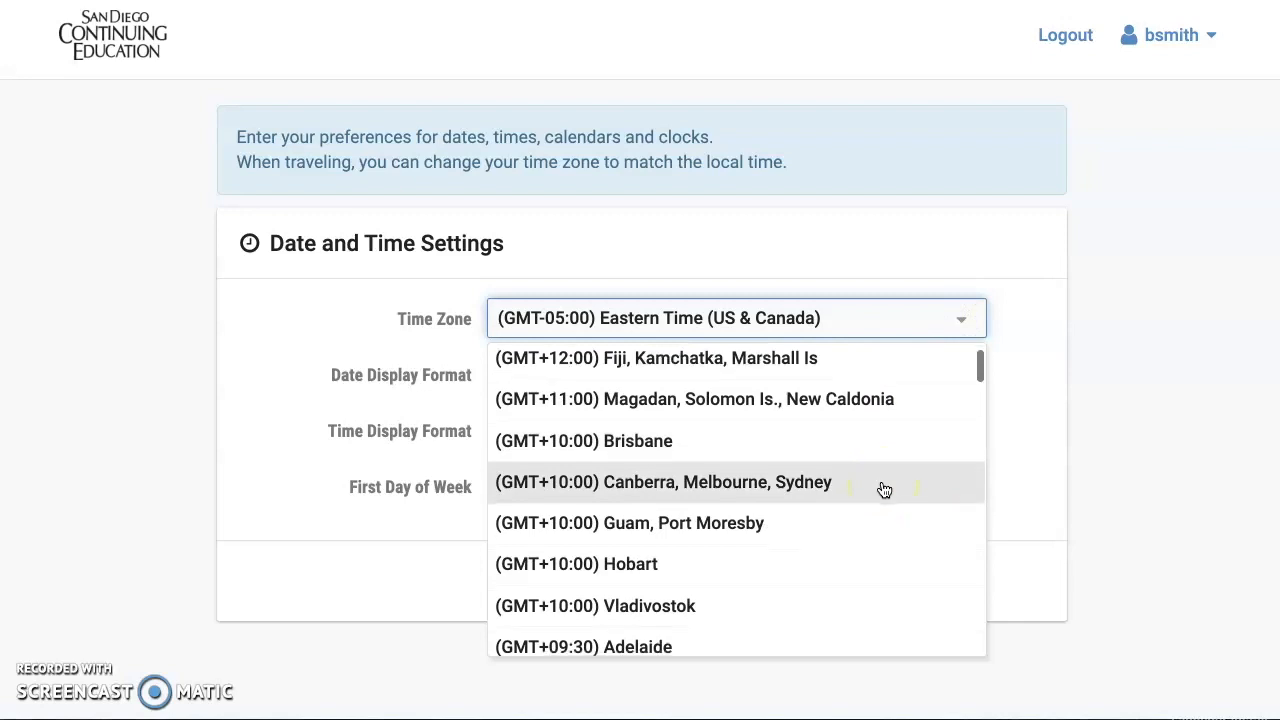
scroll(884, 489, down, 10)
scroll(884, 489, down, 10)
scroll(884, 489, down, 7)
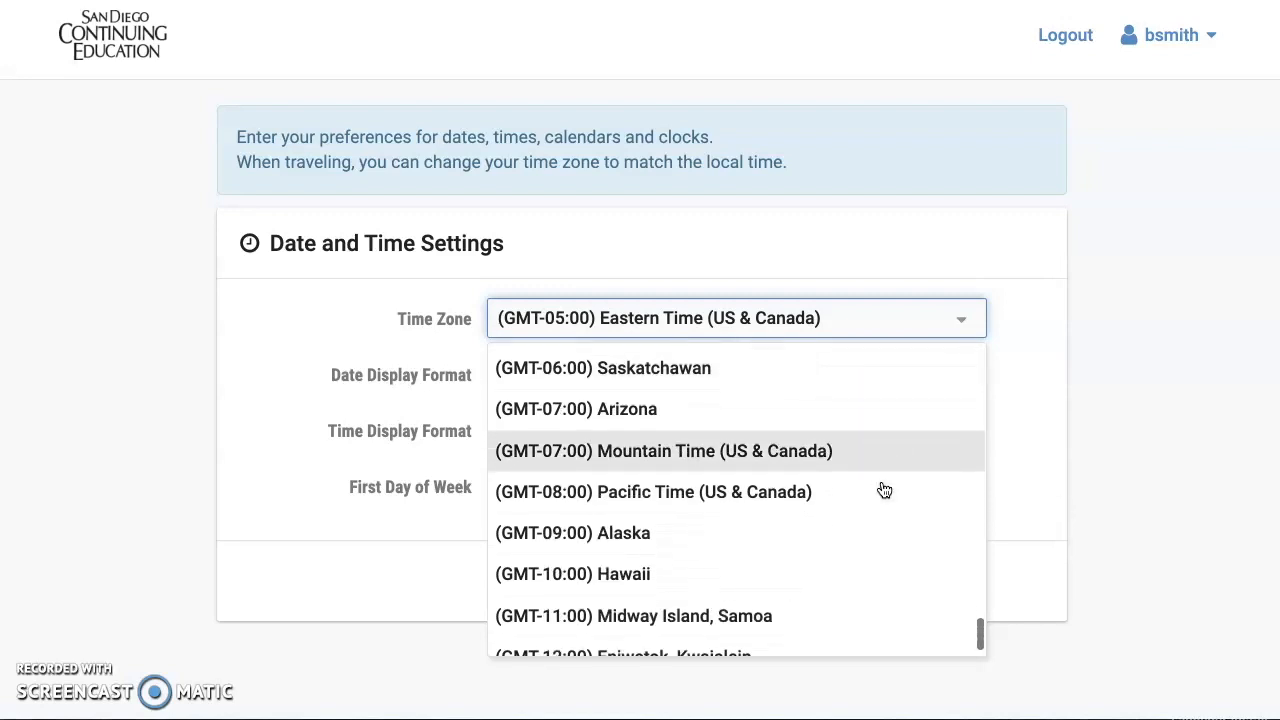
scroll(880, 489, down, 1)
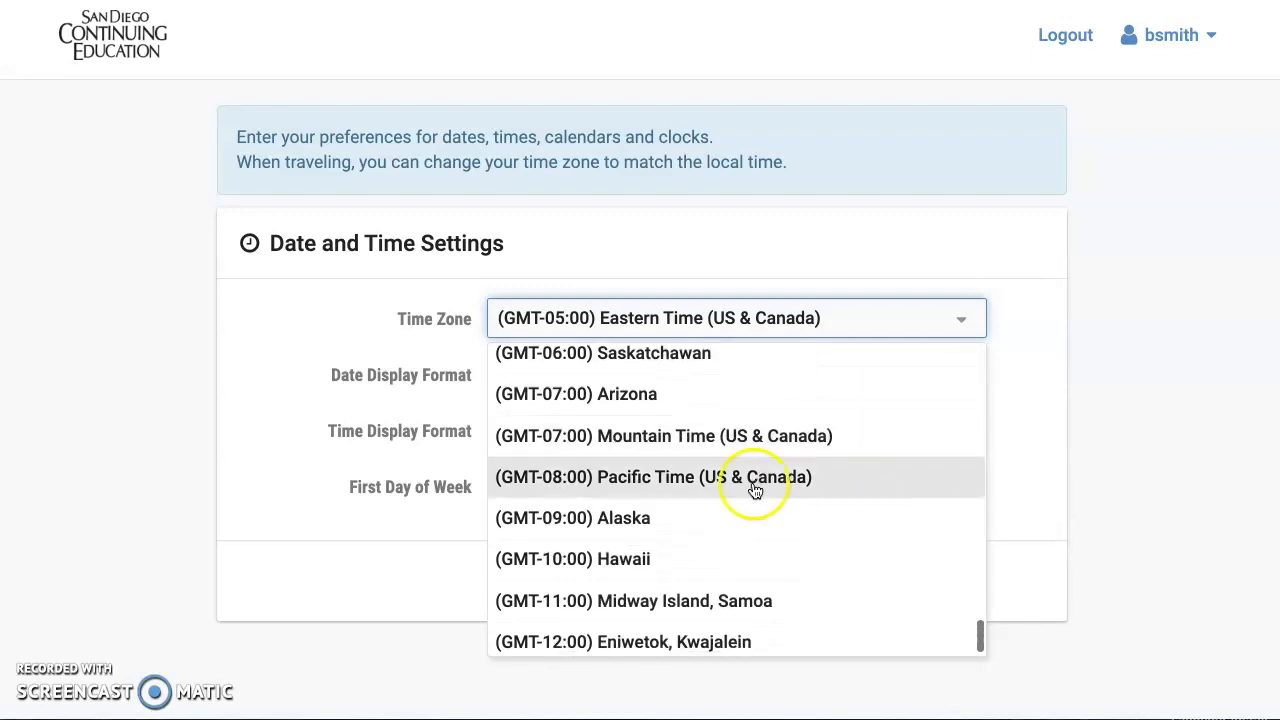
click(688, 488)
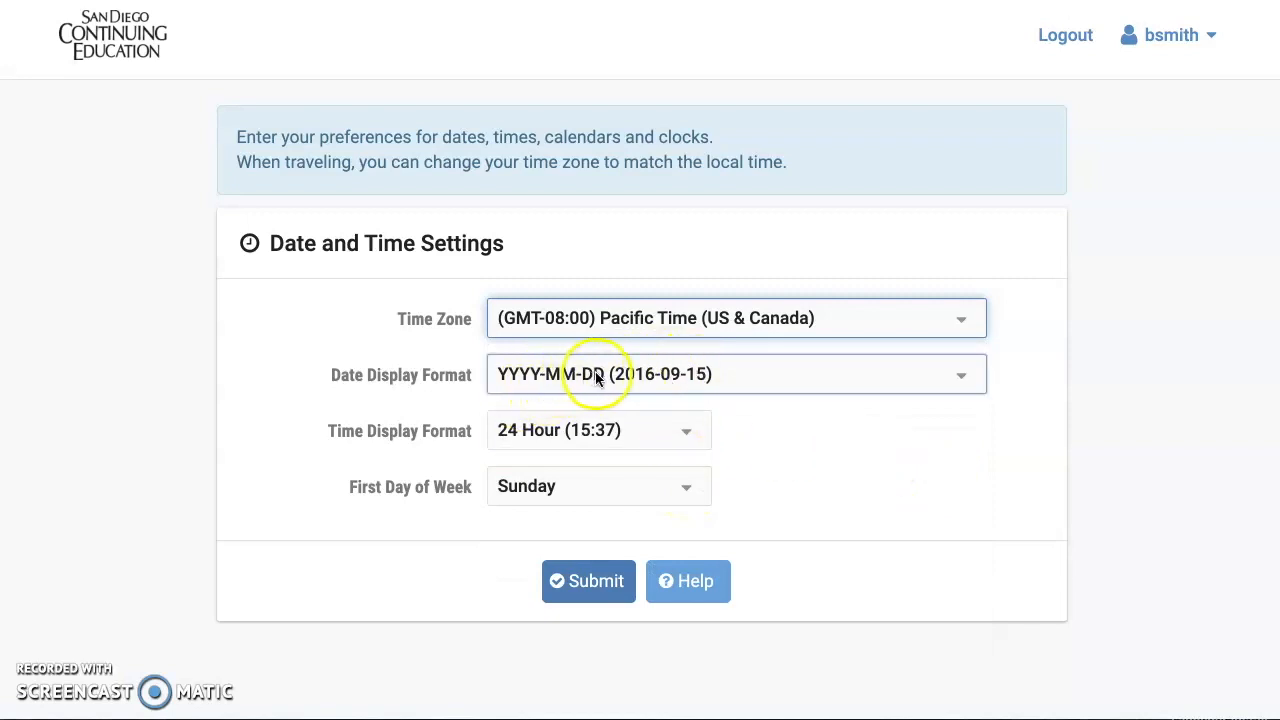
Step: Submit the settings with MM/DD/YYYY dates and the 12 Hour time format, and acknowledge the new account notice
click(704, 379)
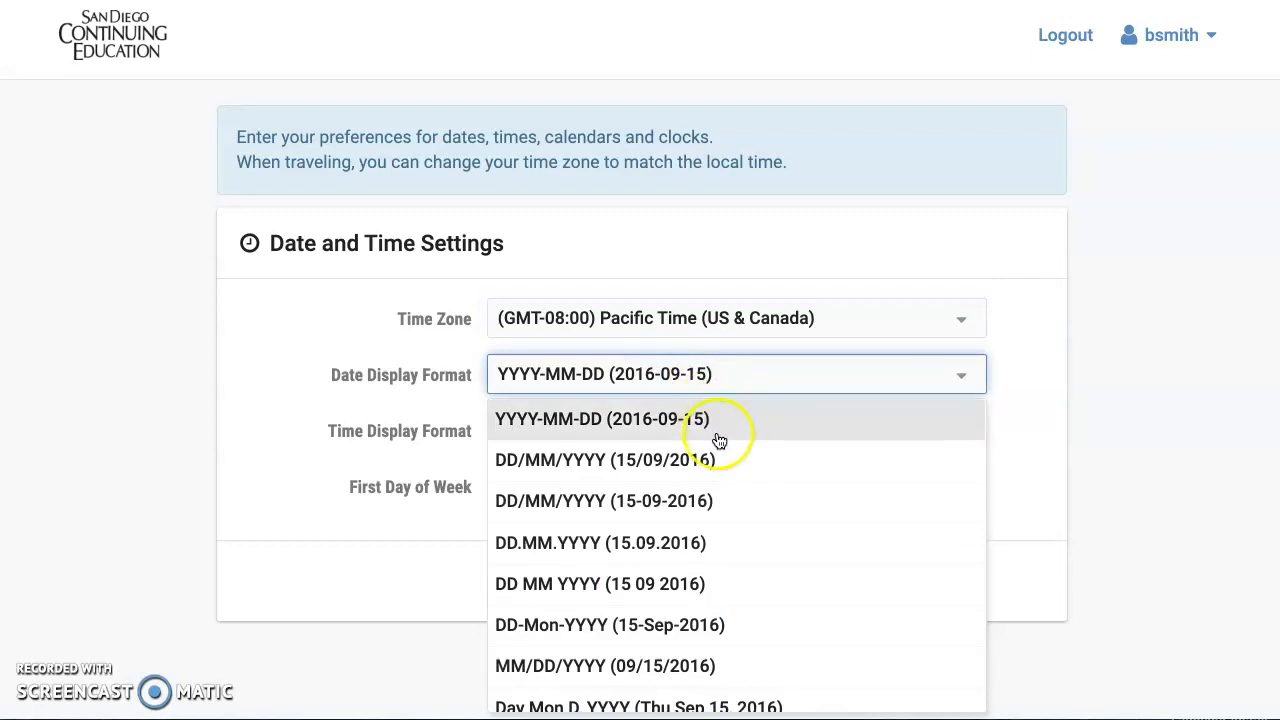
click(648, 665)
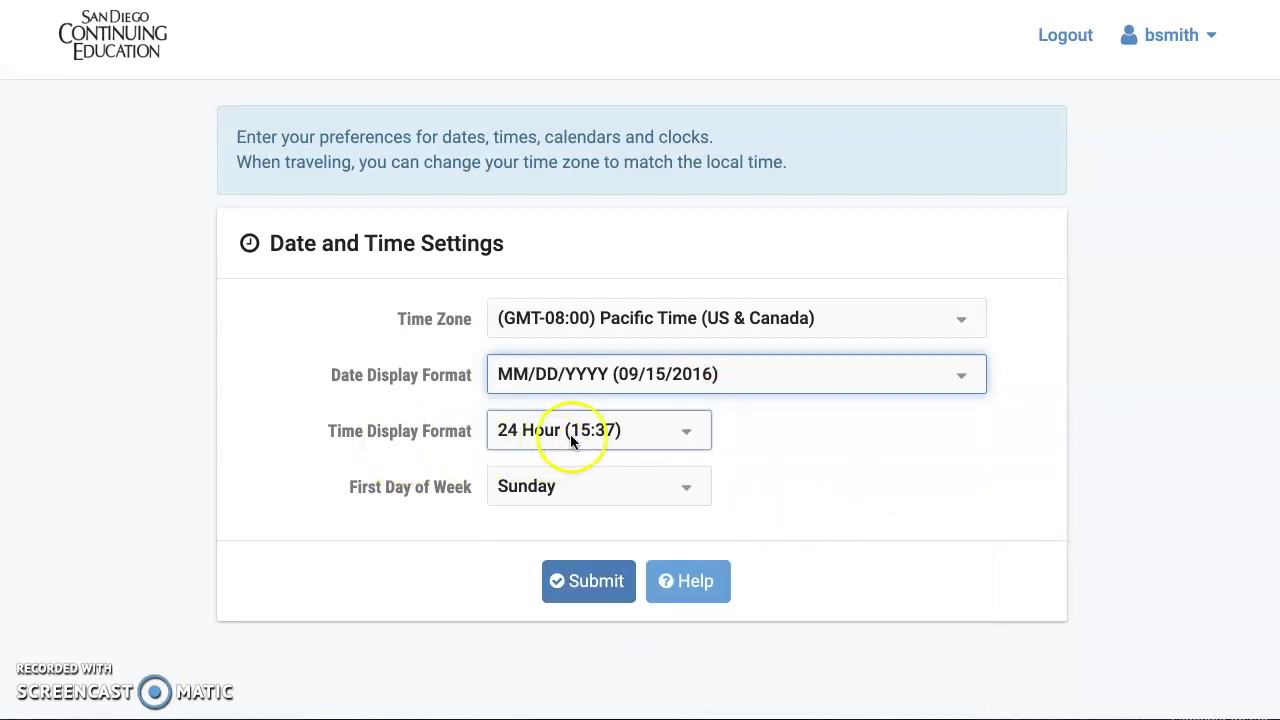
click(565, 434)
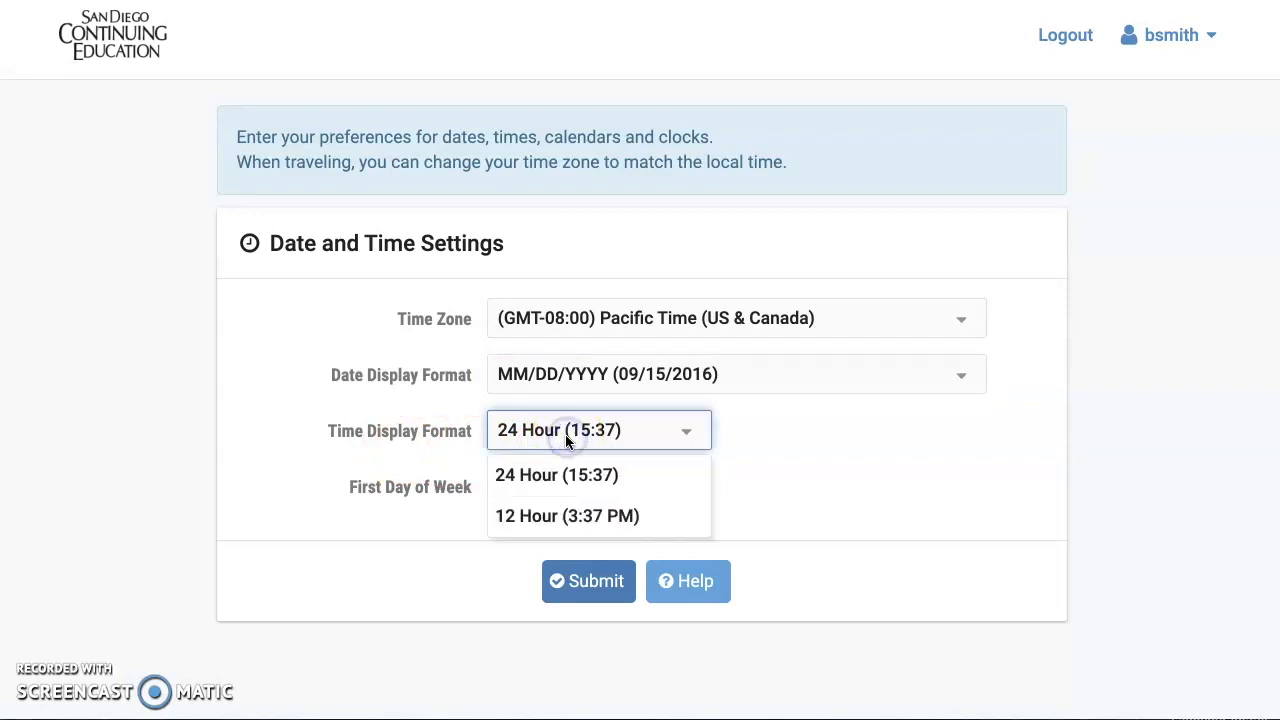
click(556, 517)
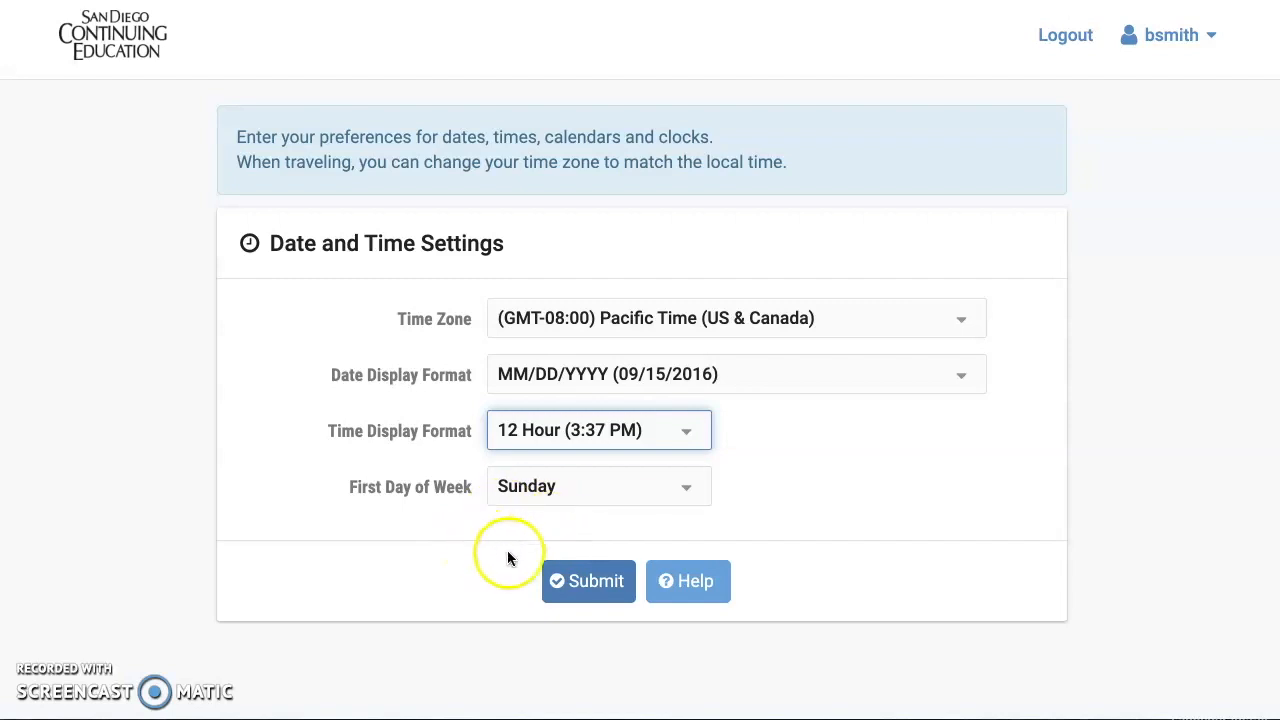
click(596, 585)
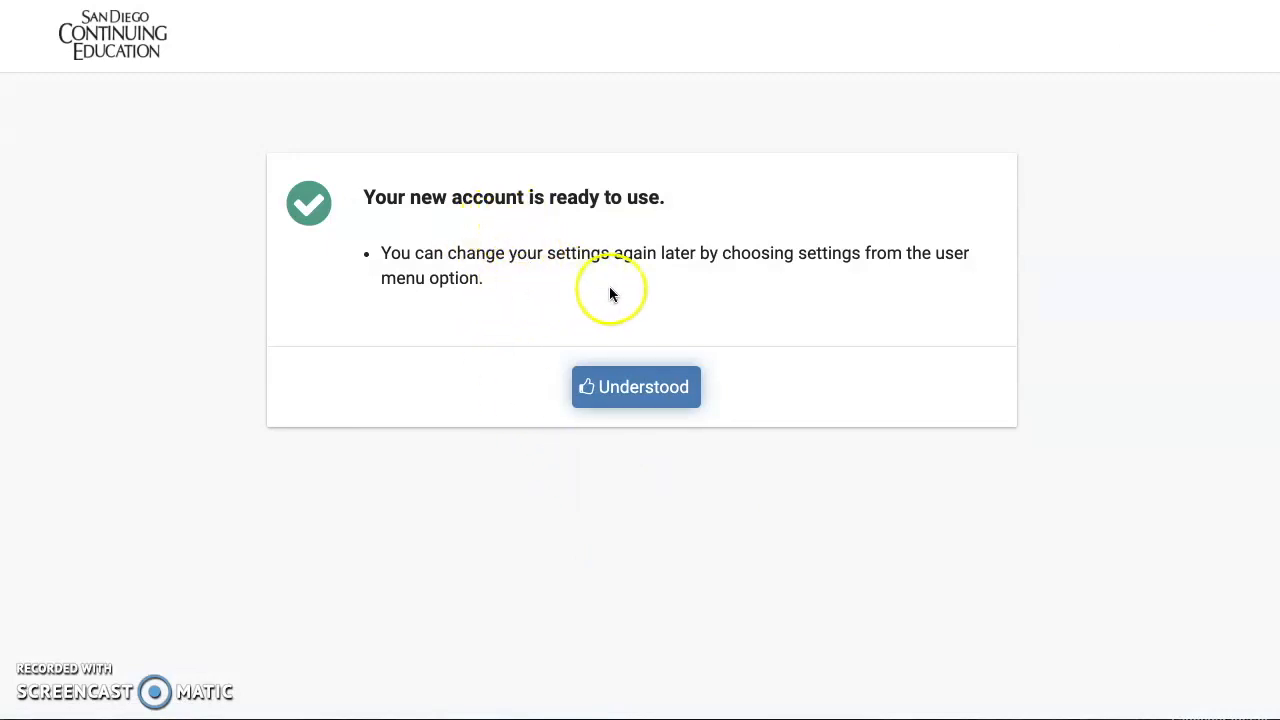
click(626, 394)
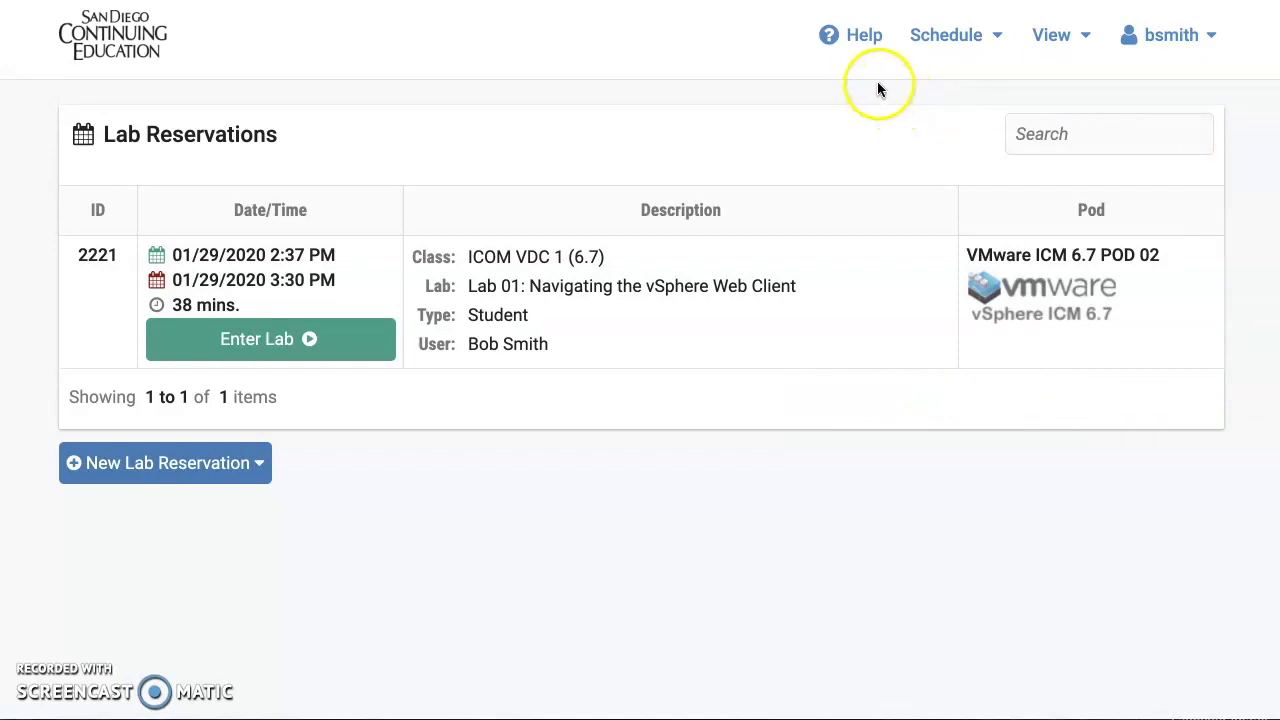
Step: Open the Student Guide from the help documentation, view it and close it
click(861, 44)
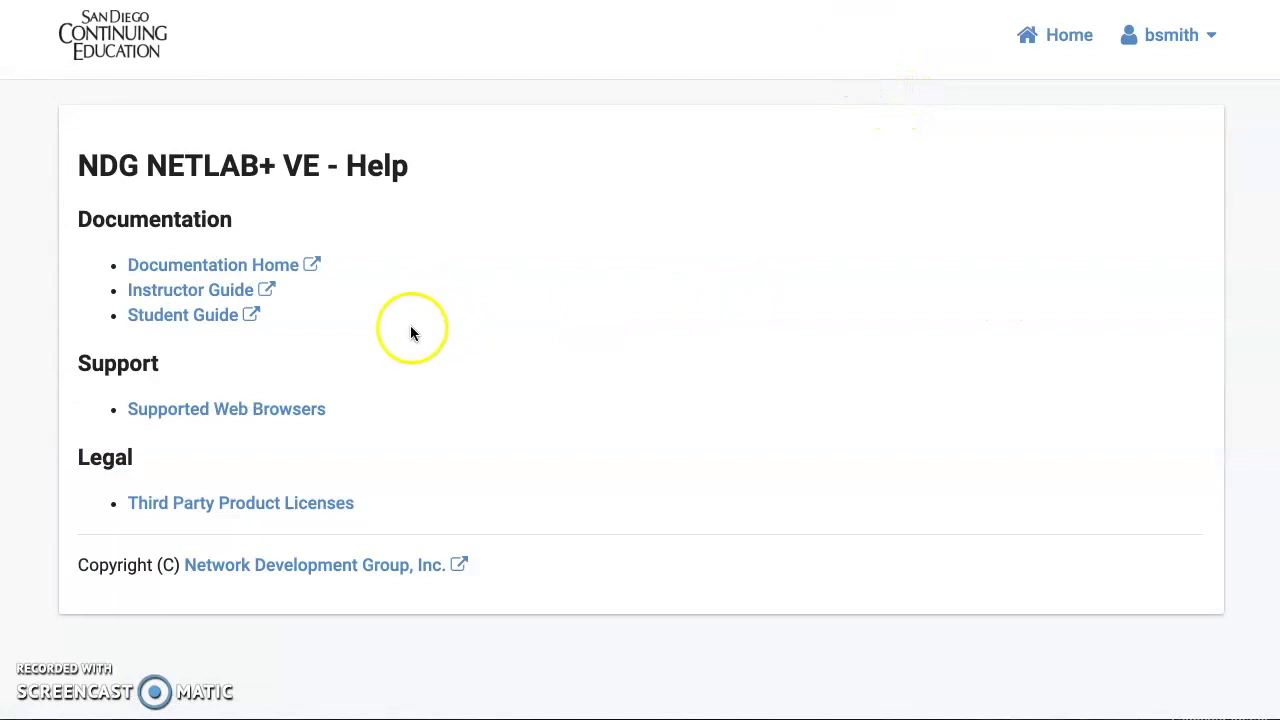
click(214, 317)
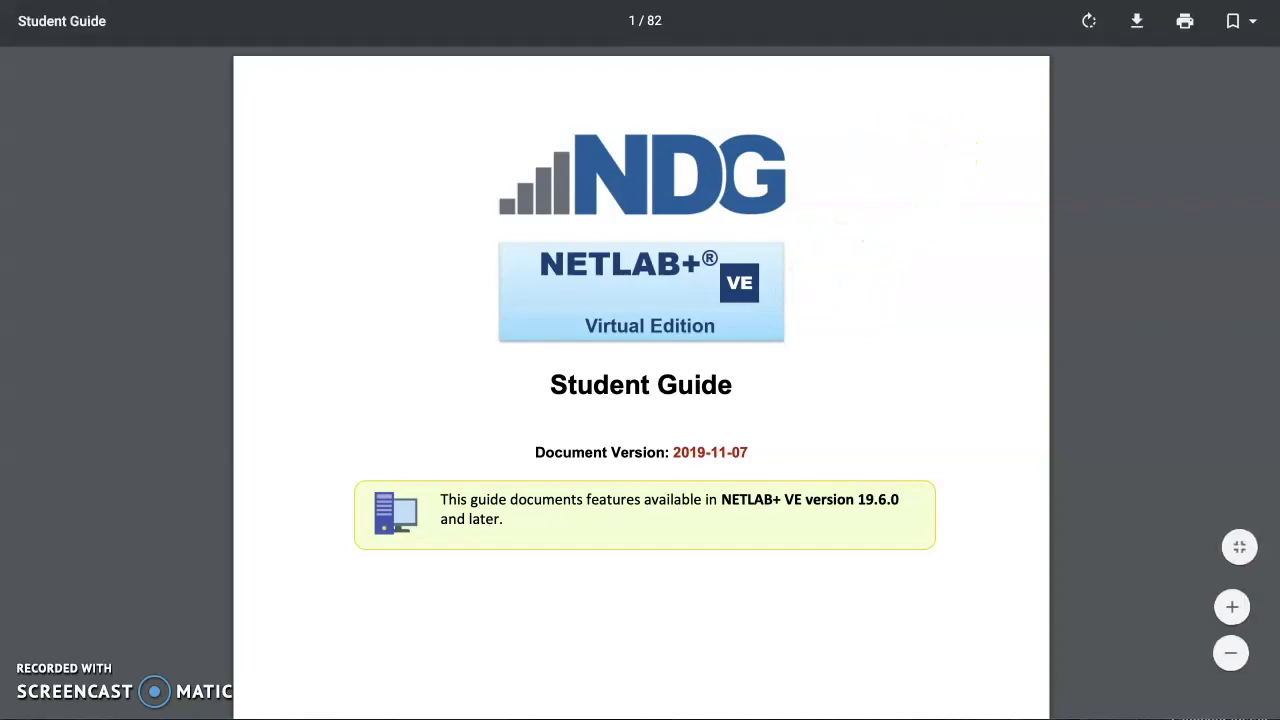
key(ctrl+w)
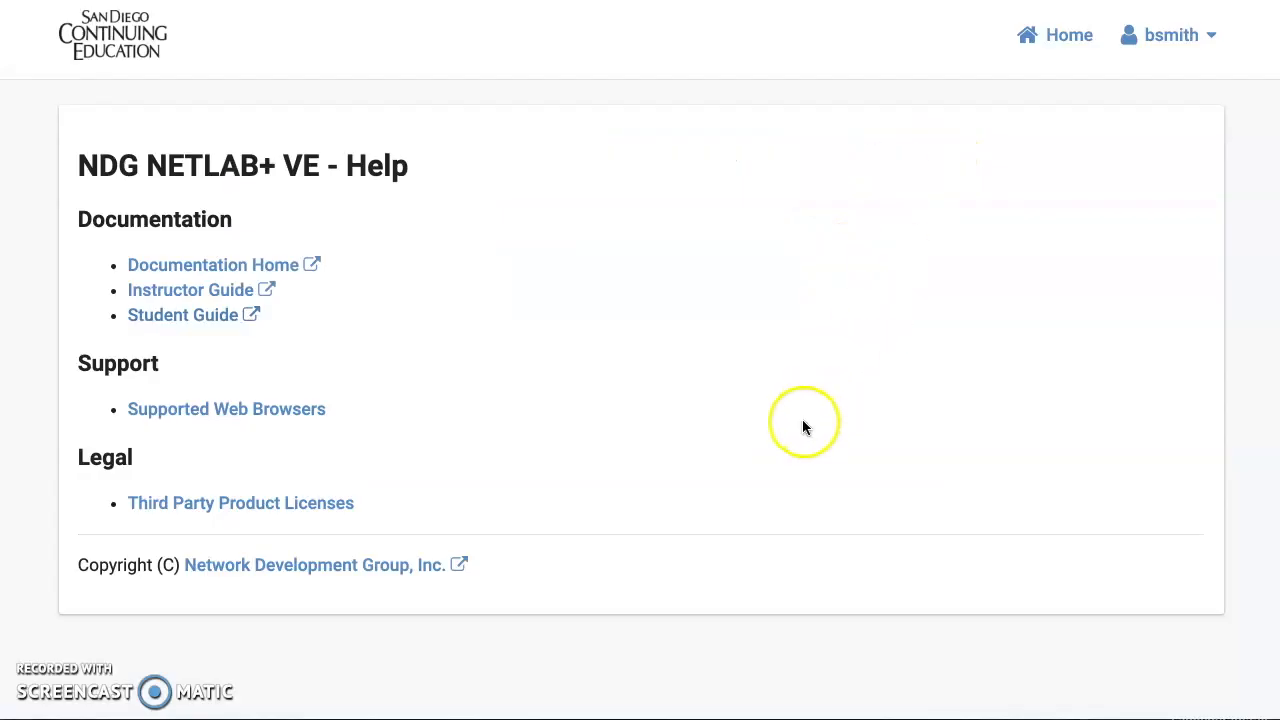
Step: Review the supported web browsers list with its minimum versions and support ratings
click(242, 412)
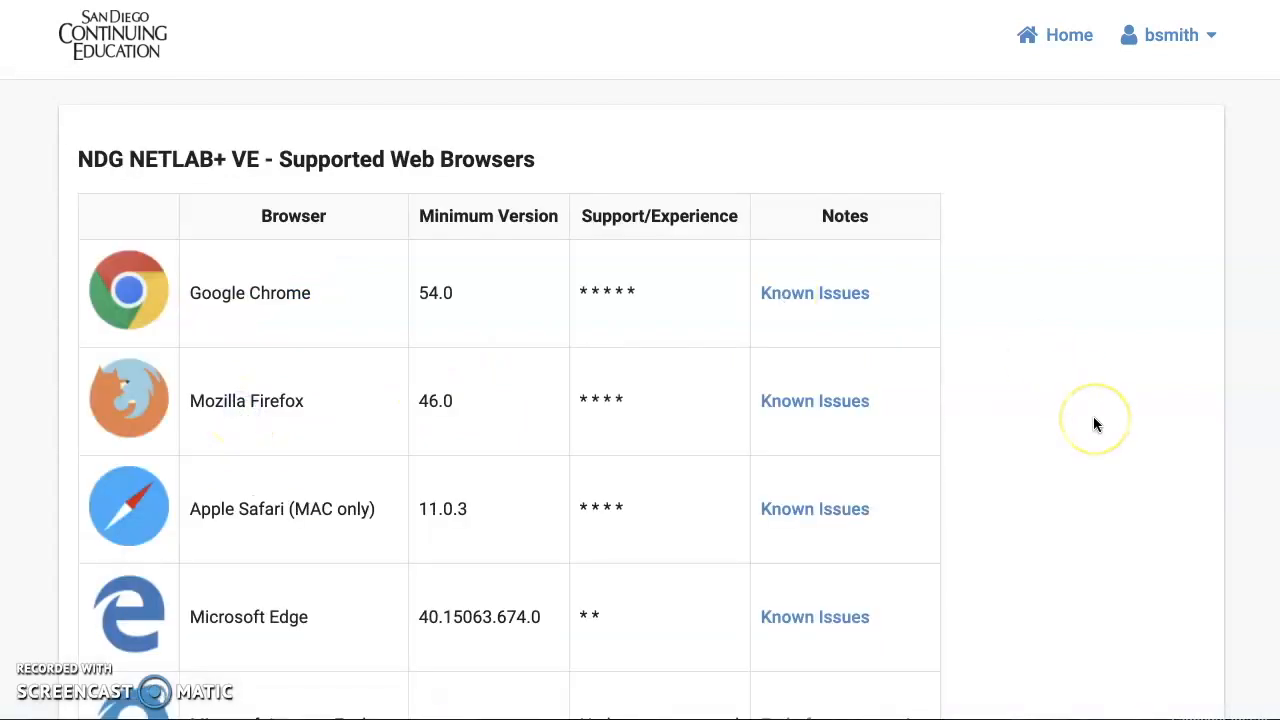
scroll(1093, 416, down, 1)
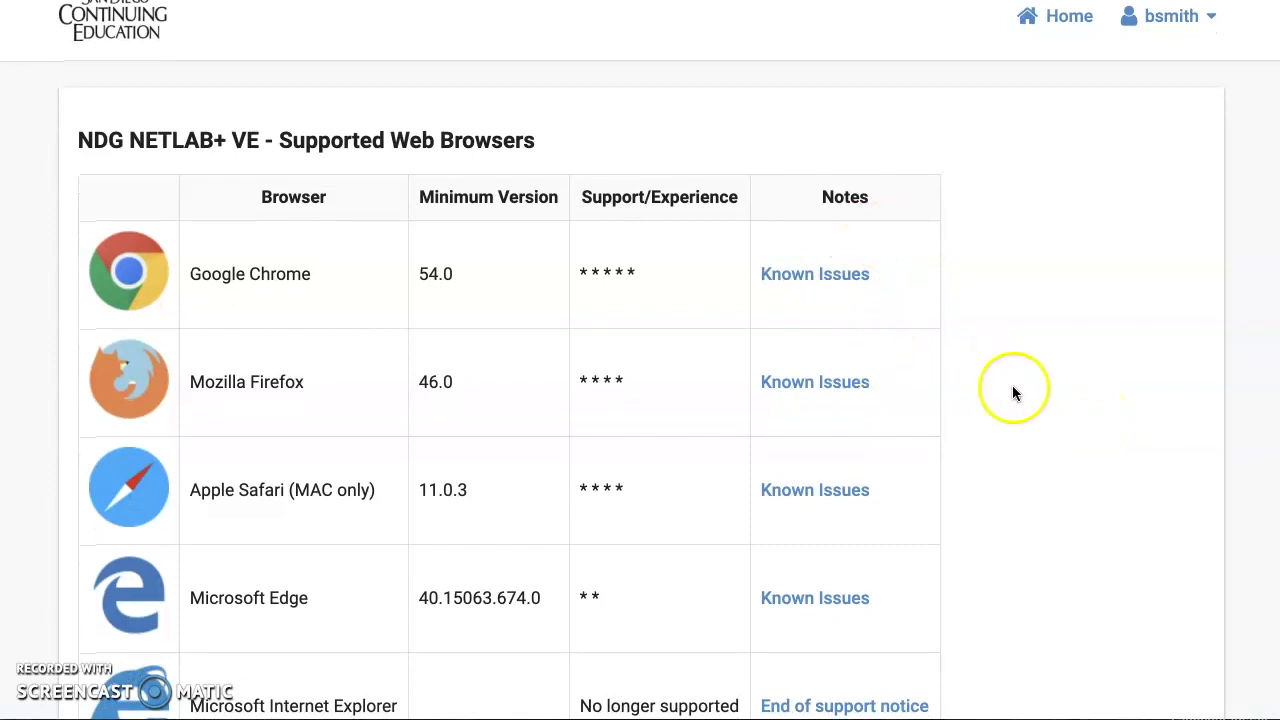
scroll(1014, 470, down, 1)
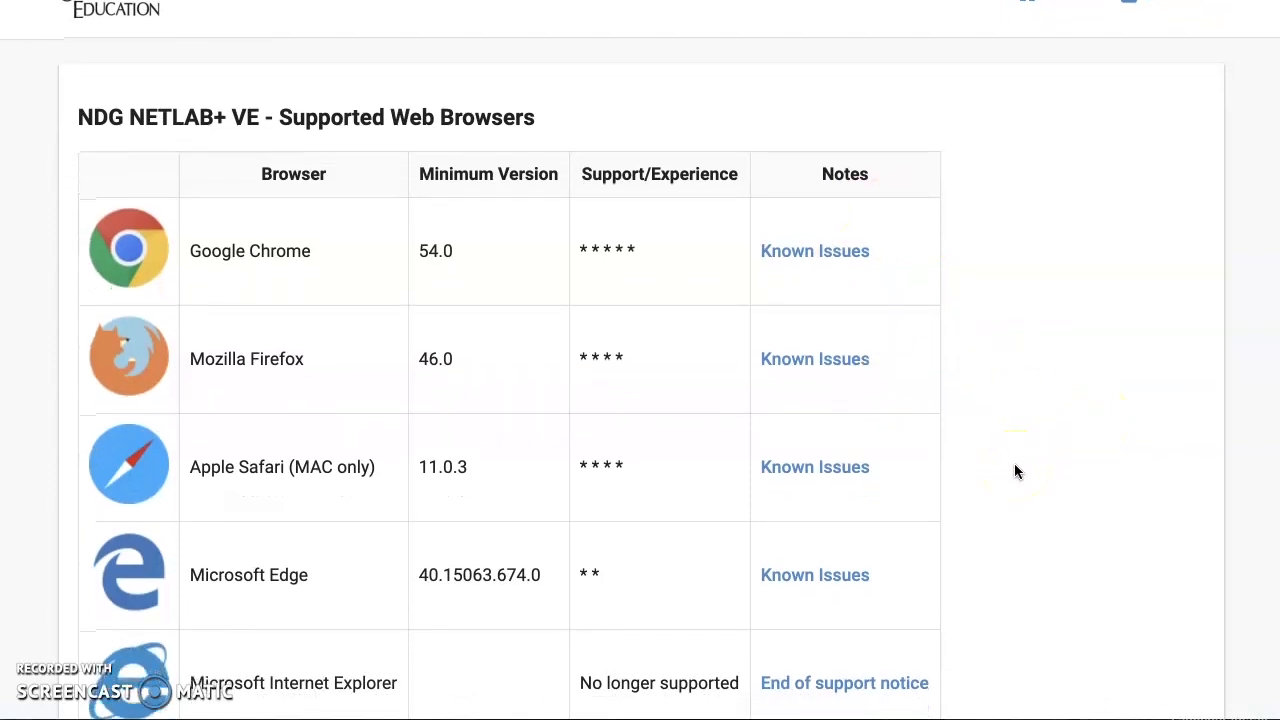
scroll(1016, 472, down, 1)
scroll(1014, 464, down, 1)
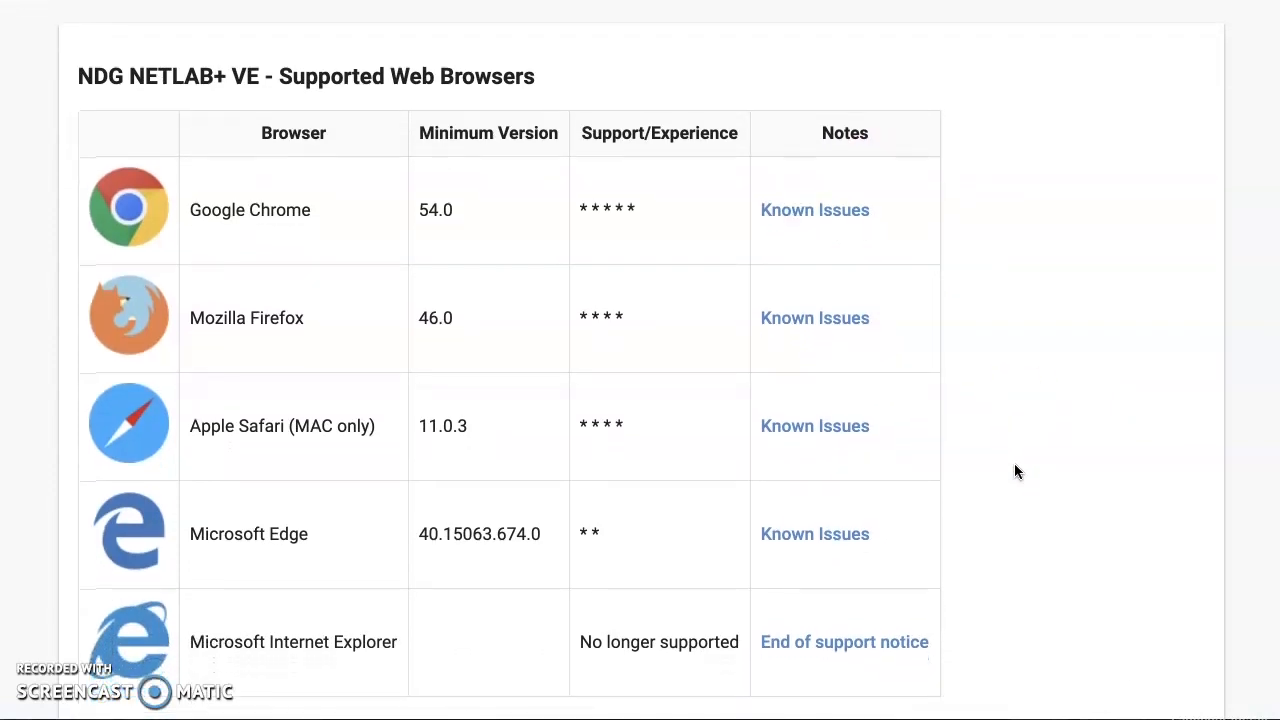
scroll(1014, 464, up, 2)
scroll(1015, 471, up, 2)
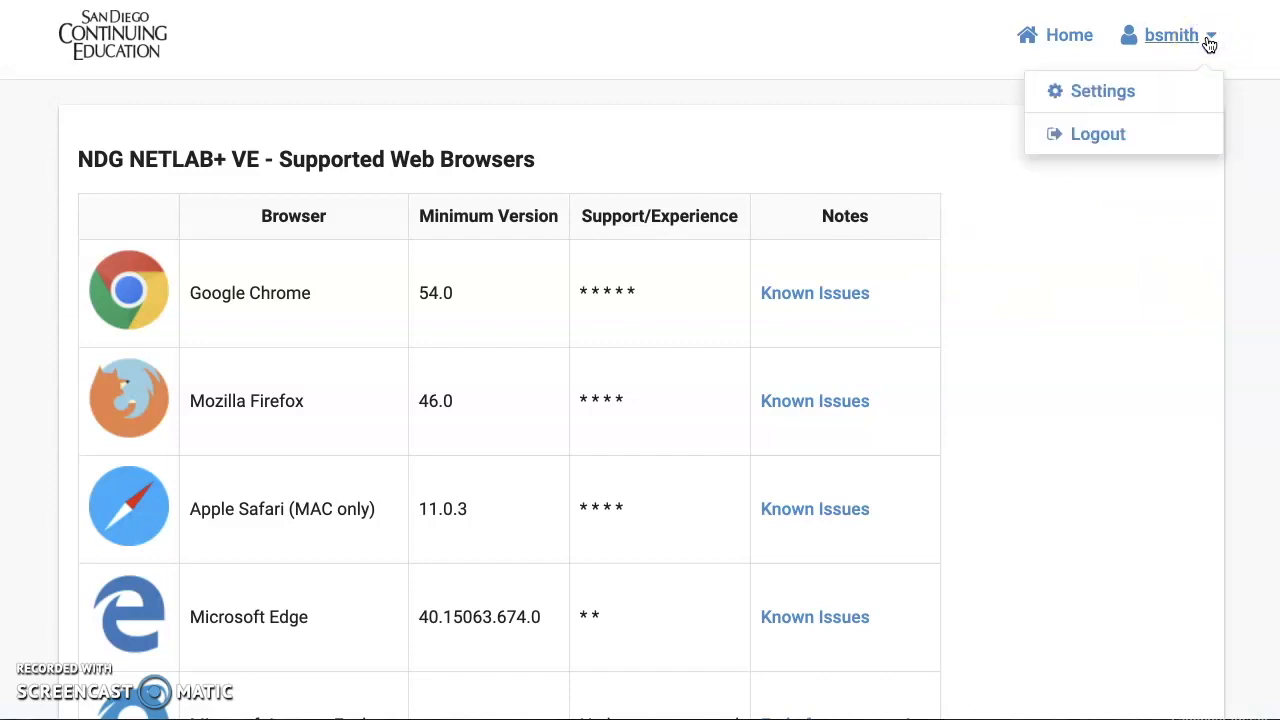
Step: View the account settings and the password change form, and cancel the form
click(1115, 92)
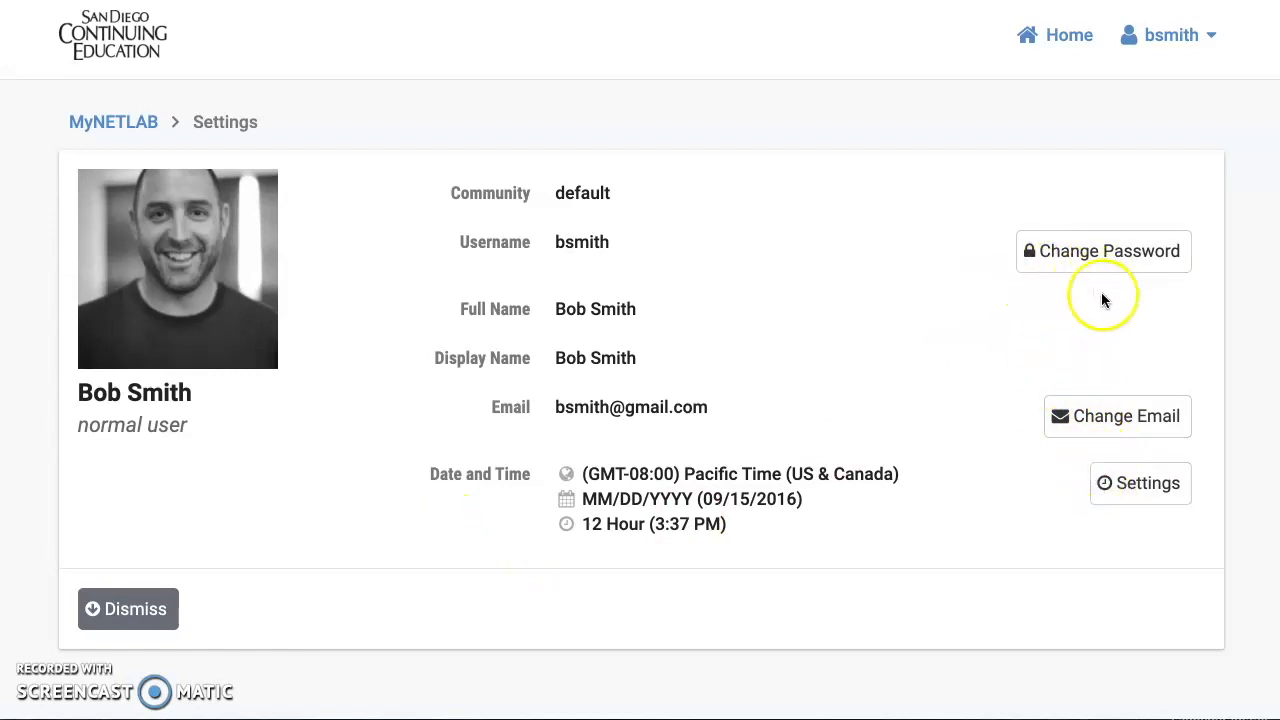
click(1099, 257)
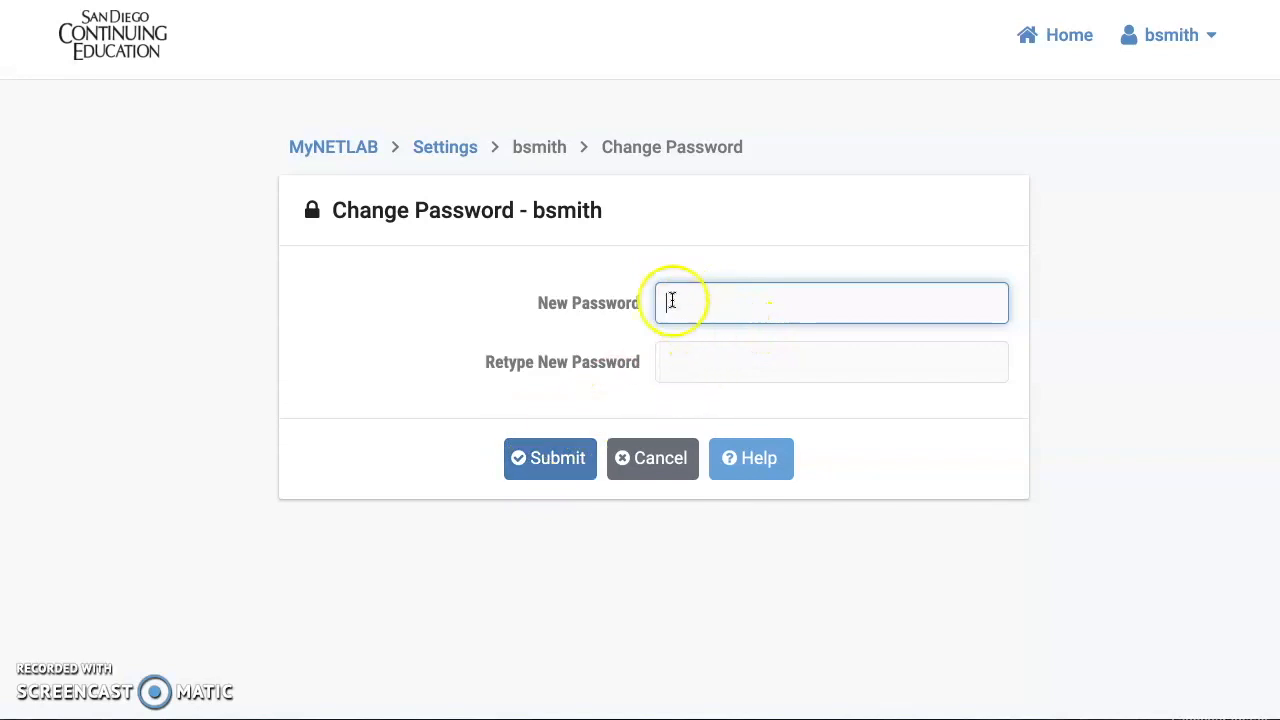
click(654, 458)
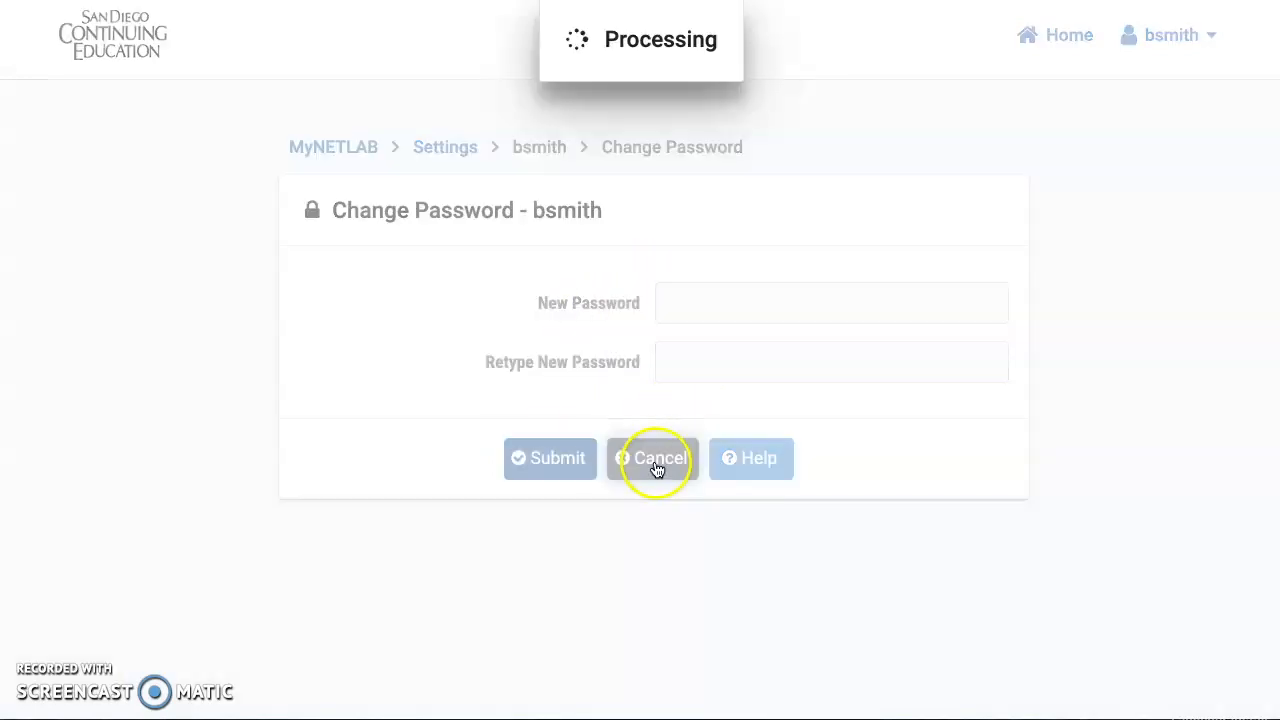